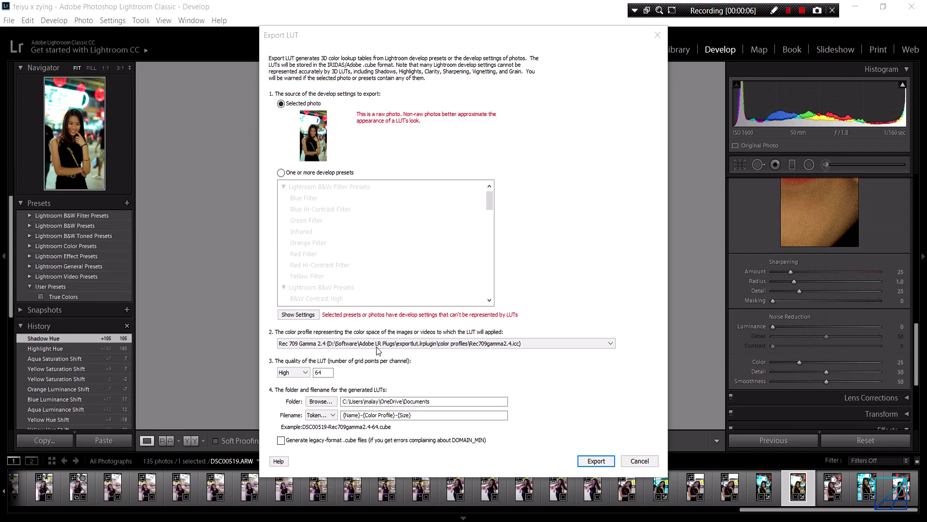
Open the colour profile list in Lightroom's Export LUT dialog
click(326, 343)
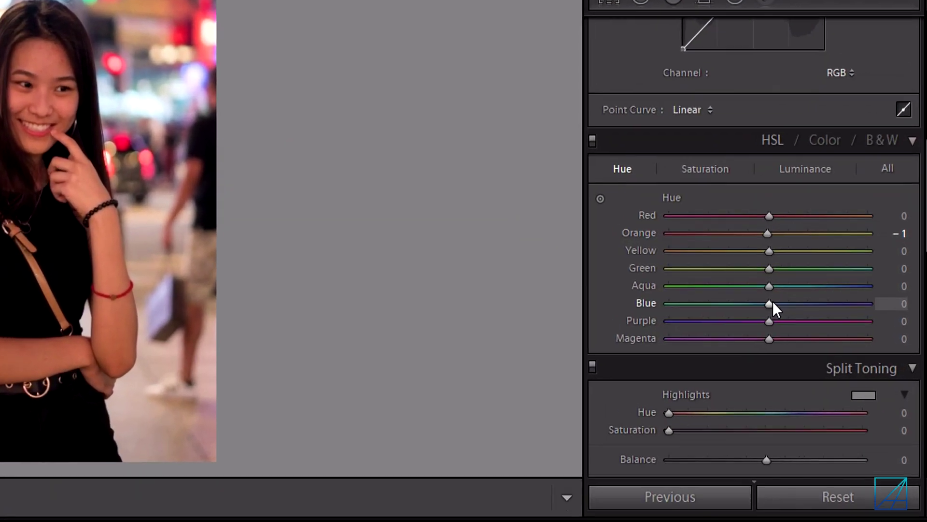
Shift blue, aqua and green hues, green to -100, then show the C/L and Curves views
mouse_move(769, 302)
mouse_down()
mouse_move(737, 303)
mouse_move(724, 268)
mouse_move(658, 265)
mouse_up()
drag(762, 245, 740, 245)
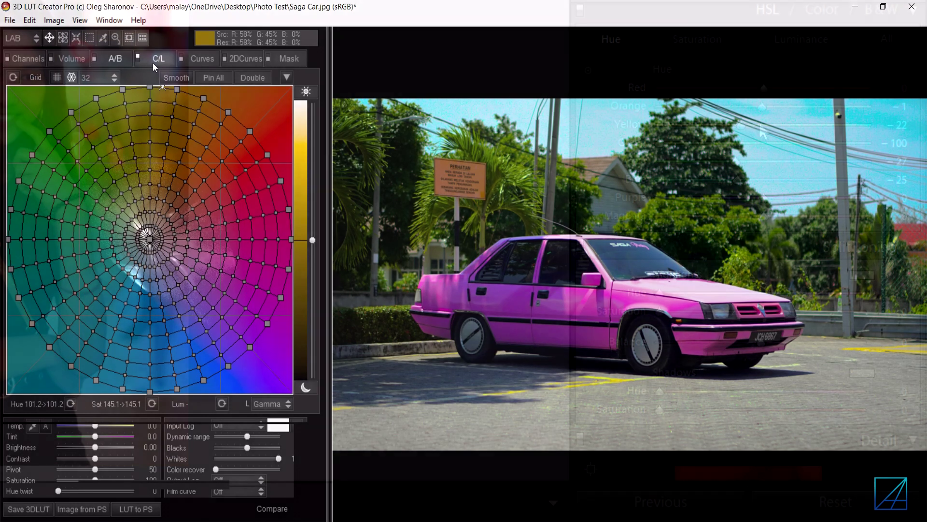
click(153, 63)
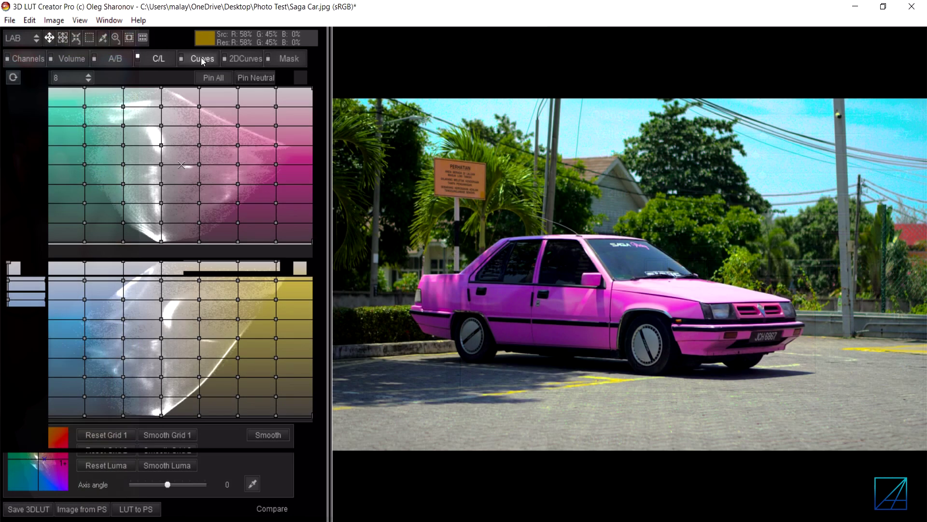
click(200, 58)
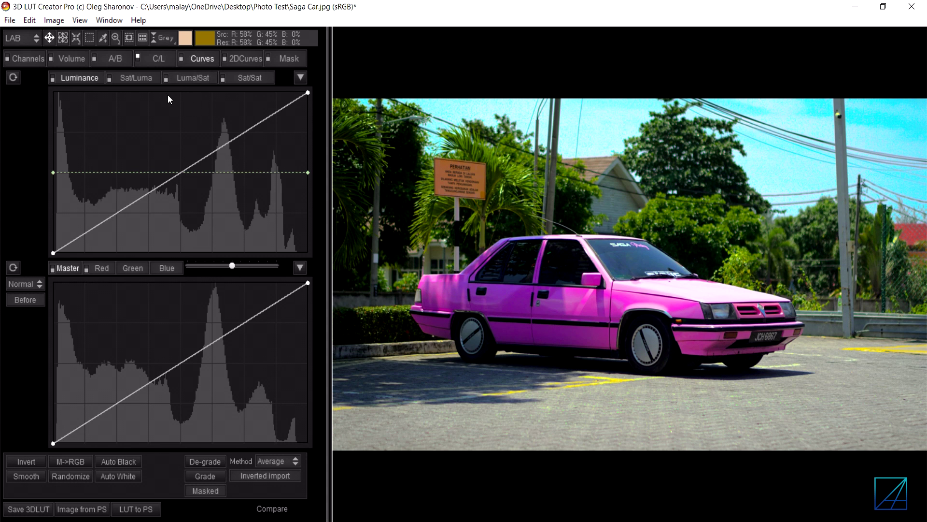
Look through the Channels, Volume, 2D Curves and Mask tabs, then return to the A/B grid
click(29, 59)
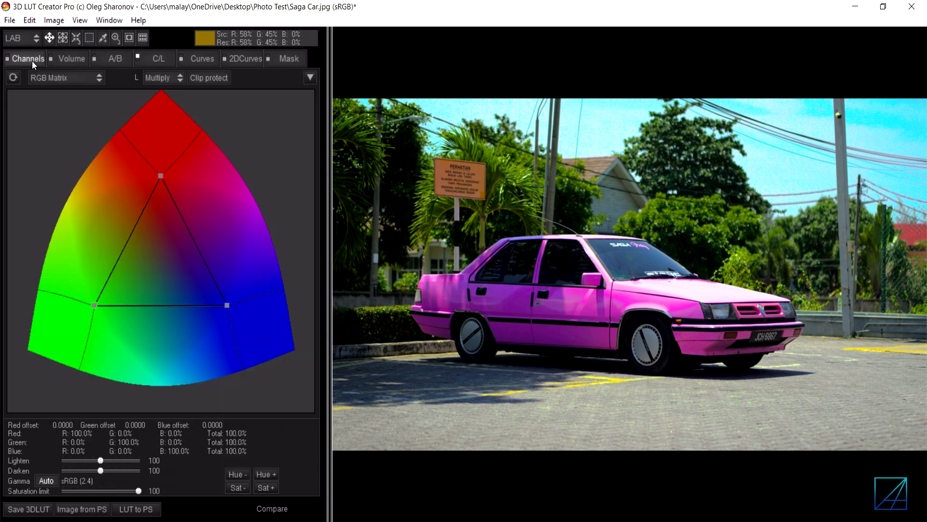
click(71, 59)
click(243, 60)
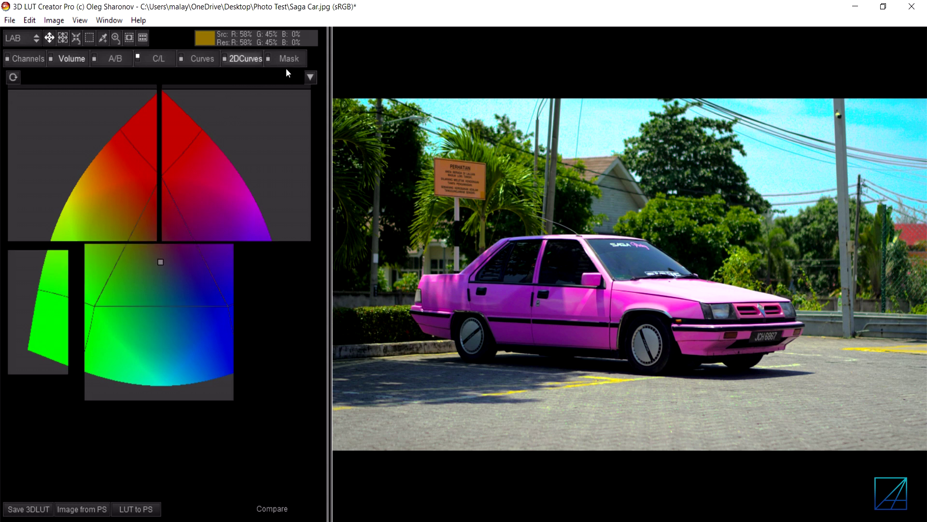
click(289, 58)
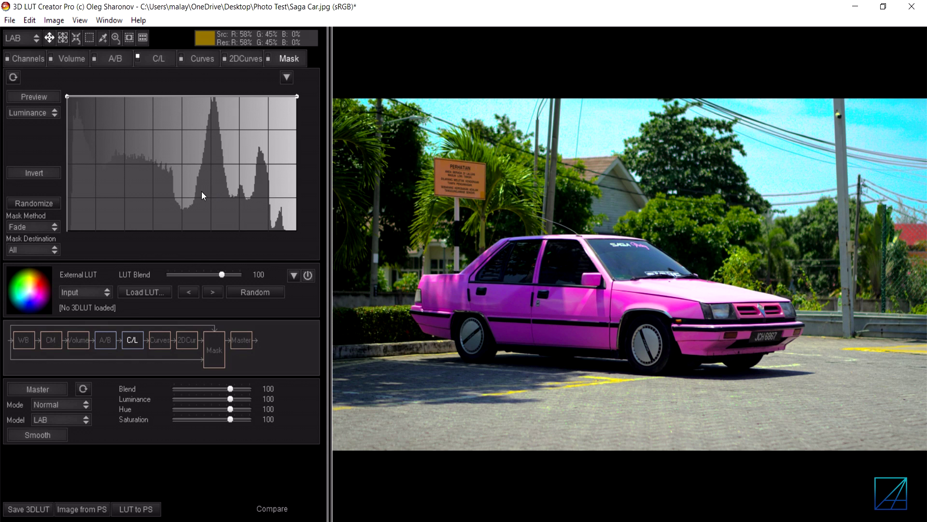
click(116, 58)
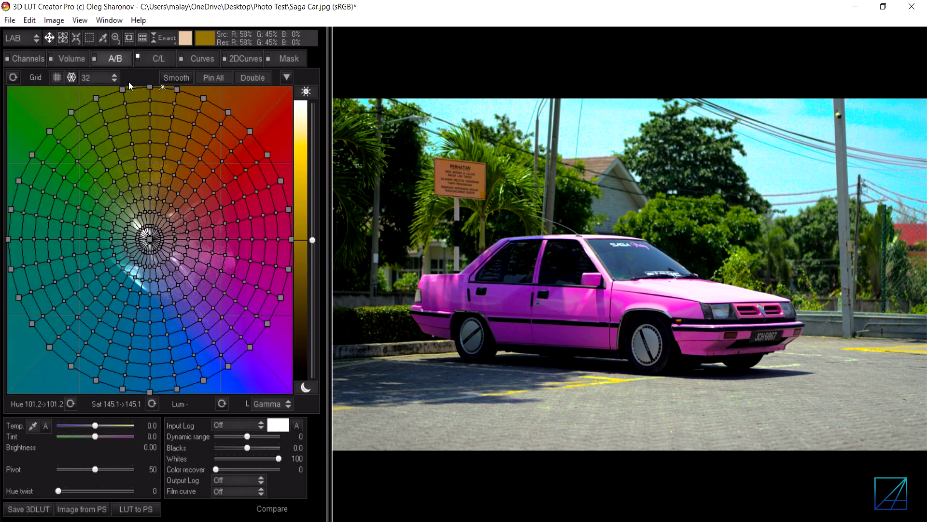
Keep LAB selected as the colour model
click(36, 38)
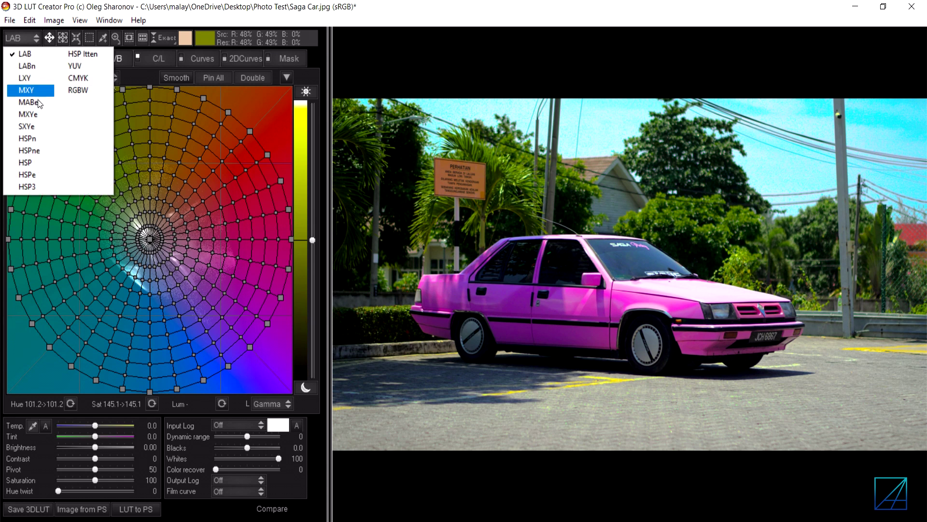
click(23, 37)
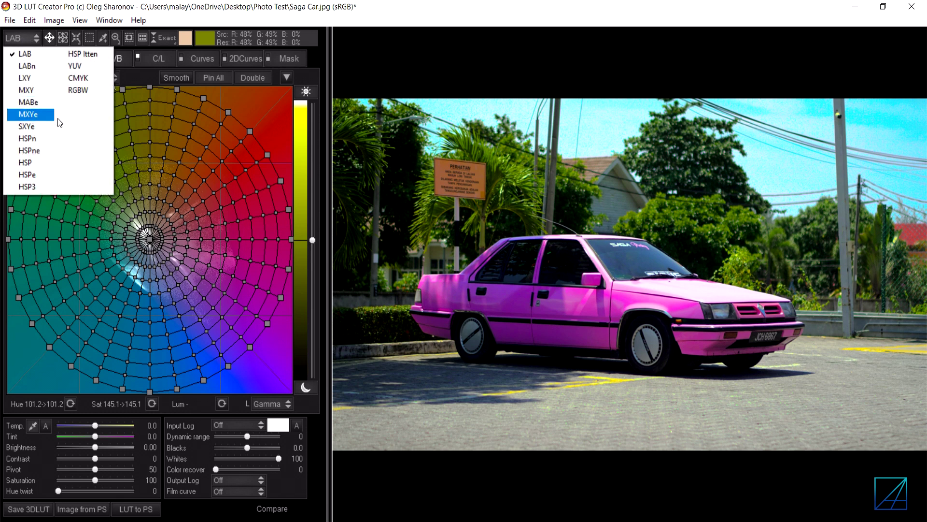
click(25, 48)
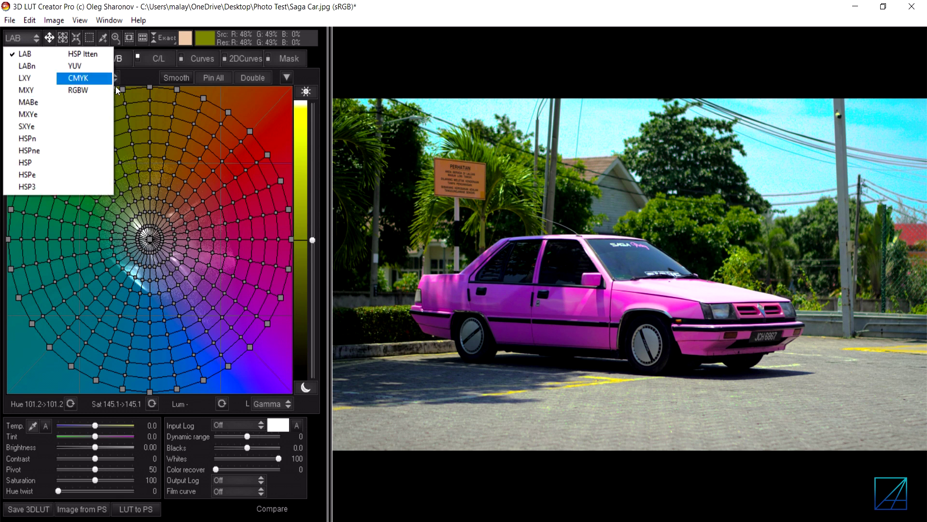
click(150, 240)
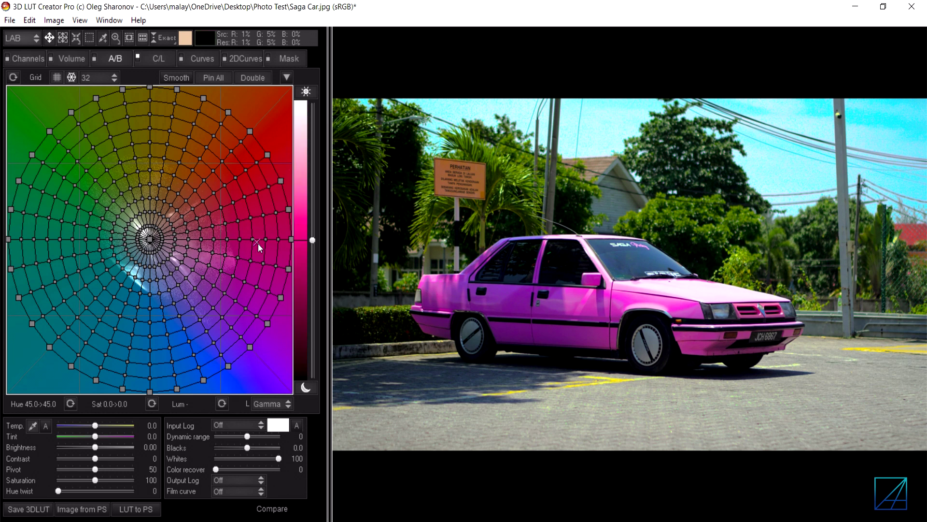
Drag the green-area nodes on the A/B grid to the magenta edge, widening the green range
mouse_move(124, 92)
mouse_down()
mouse_move(148, 95)
mouse_move(288, 232)
mouse_up()
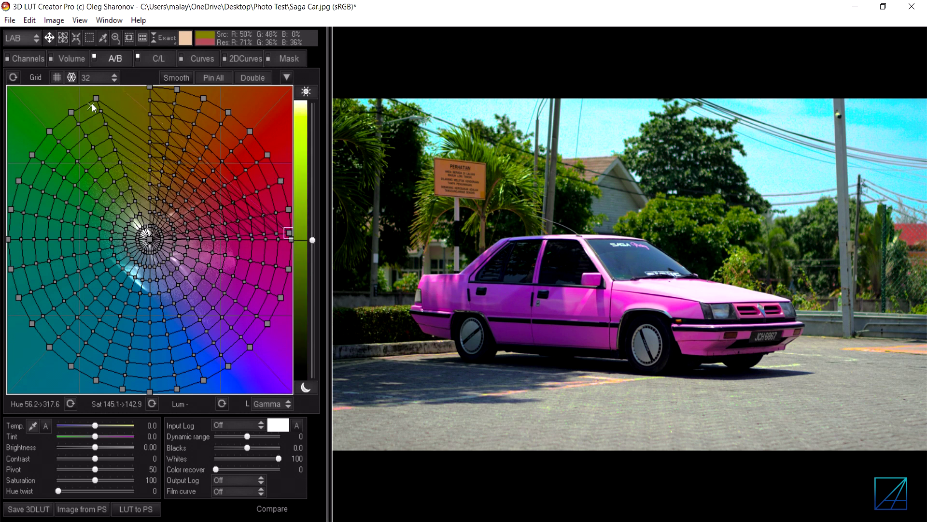
mouse_move(95, 100)
mouse_down()
mouse_move(72, 112)
mouse_move(281, 269)
mouse_up()
drag(49, 135, 258, 244)
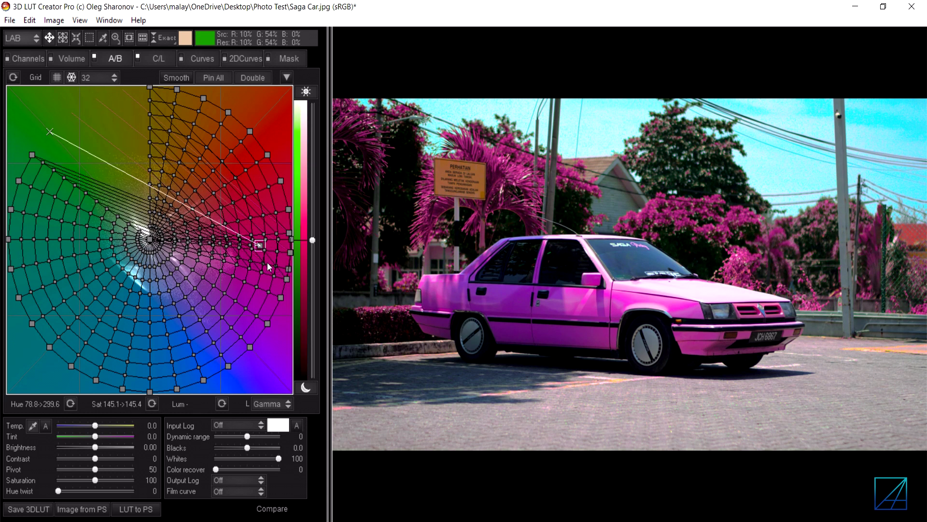
mouse_move(32, 155)
mouse_down()
mouse_move(259, 253)
mouse_move(282, 288)
mouse_up()
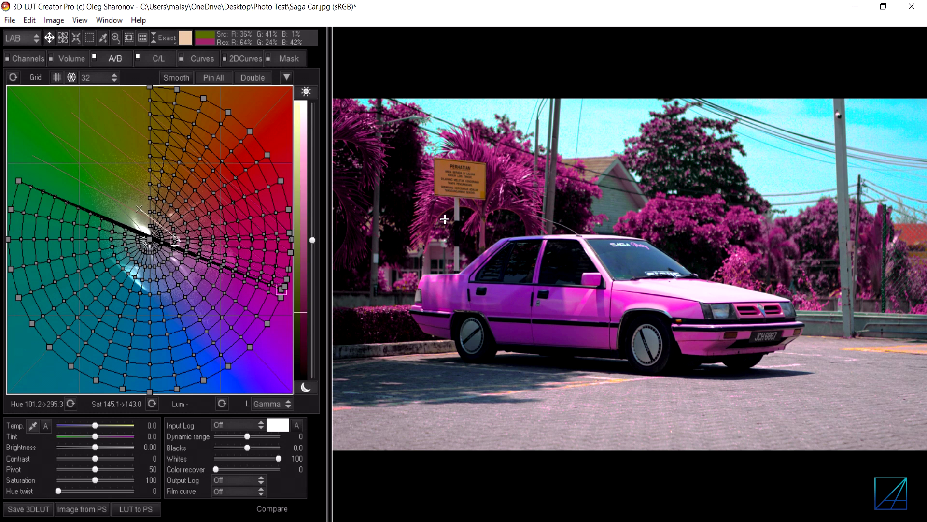
Save the LUT as 'Pink' with the *.cube file type
click(28, 509)
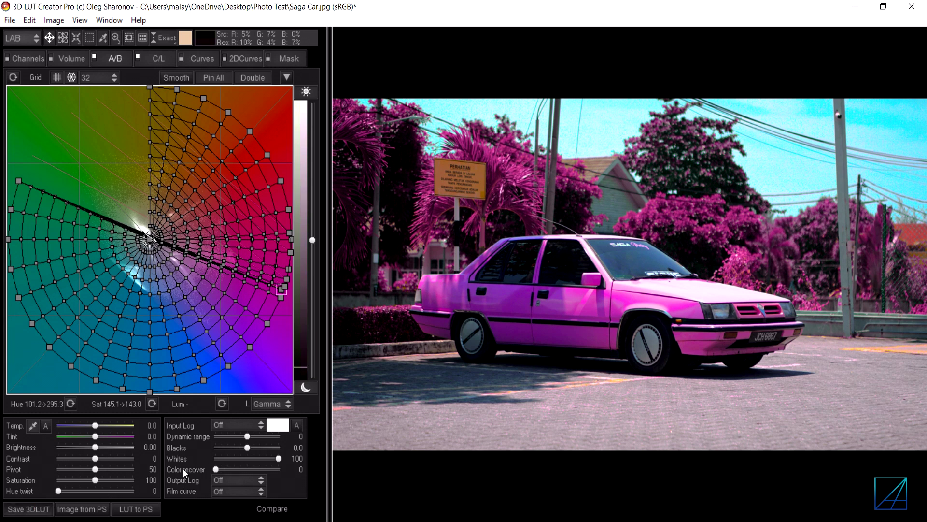
drag(213, 81, 261, 72)
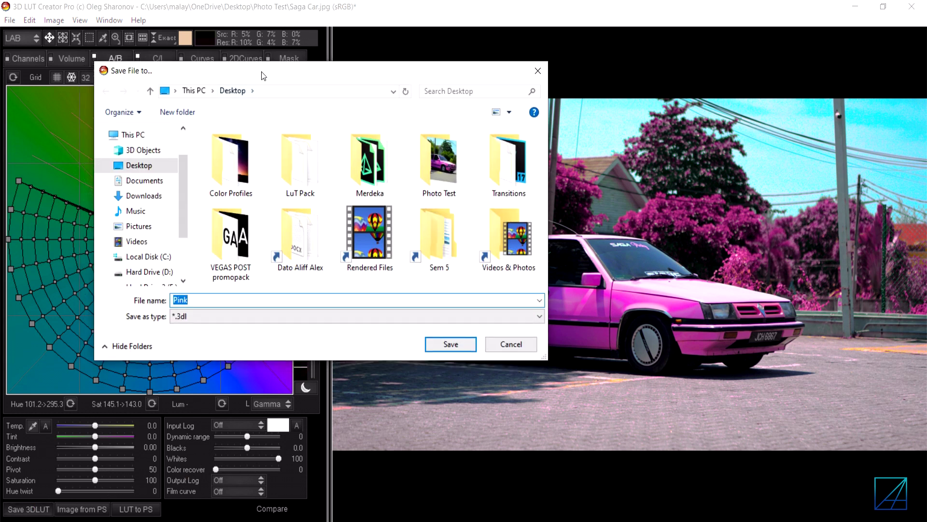
click(242, 312)
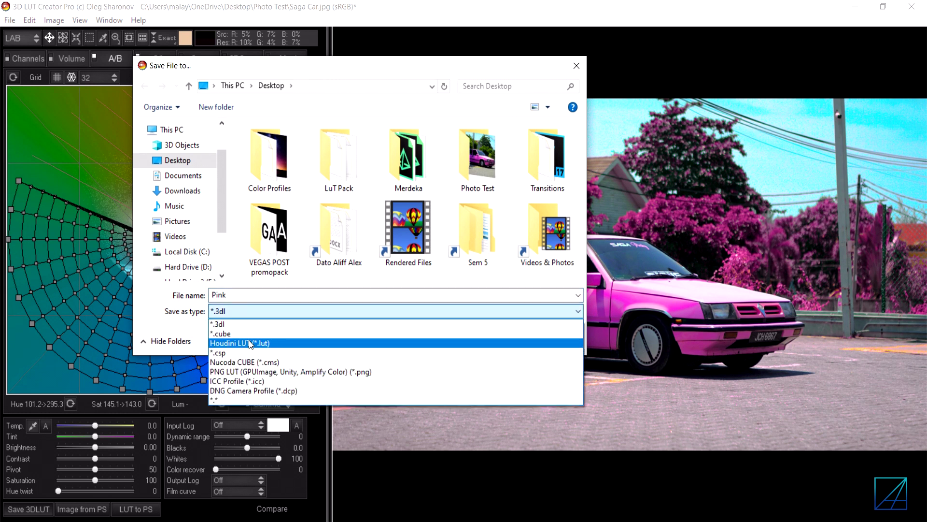
click(222, 333)
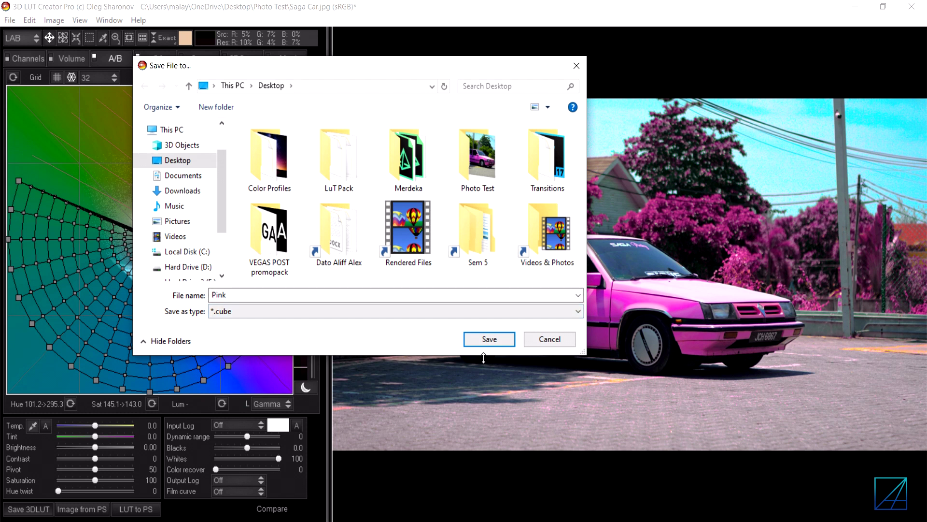
click(489, 339)
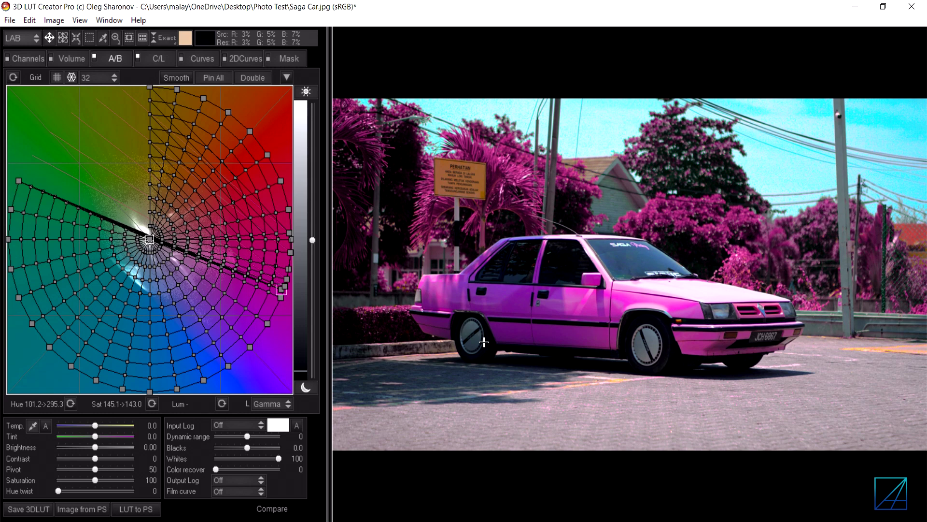
Alt+Tab over to VEGAS Pro 17
key(alt+Tab)
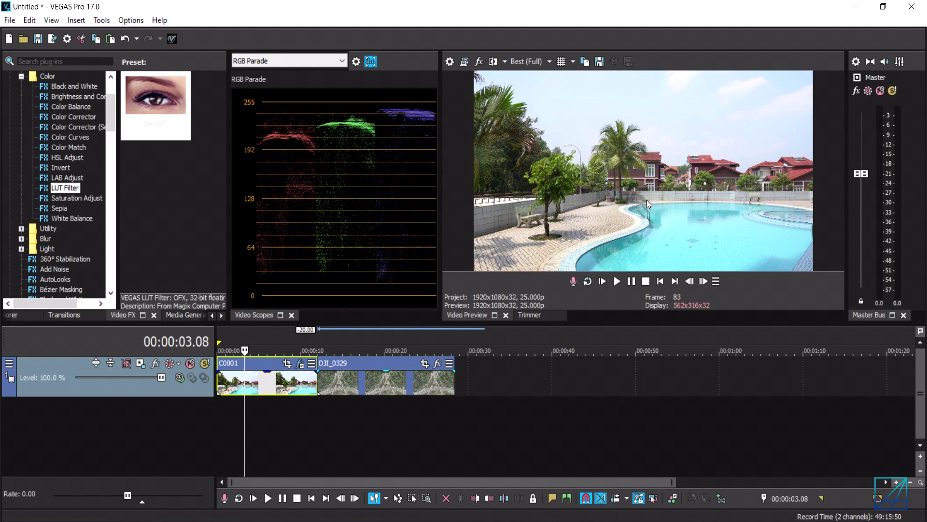
click(344, 386)
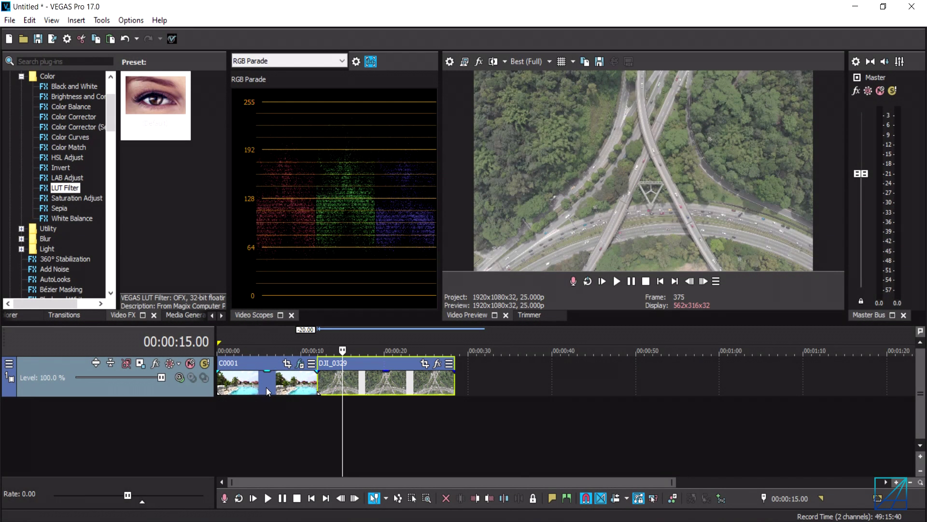
click(266, 387)
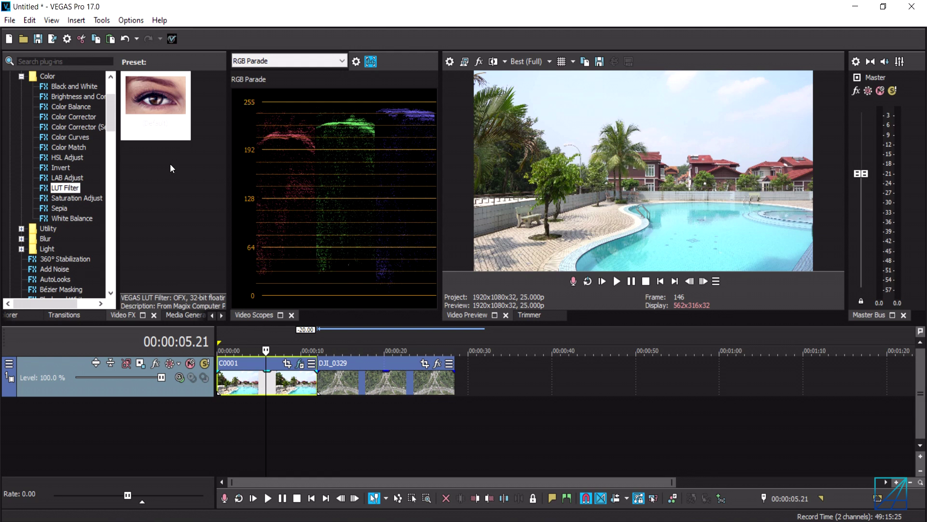
Load Pink.cube into the pool clip's VEGAS LUT Filter from its Event FX
click(300, 363)
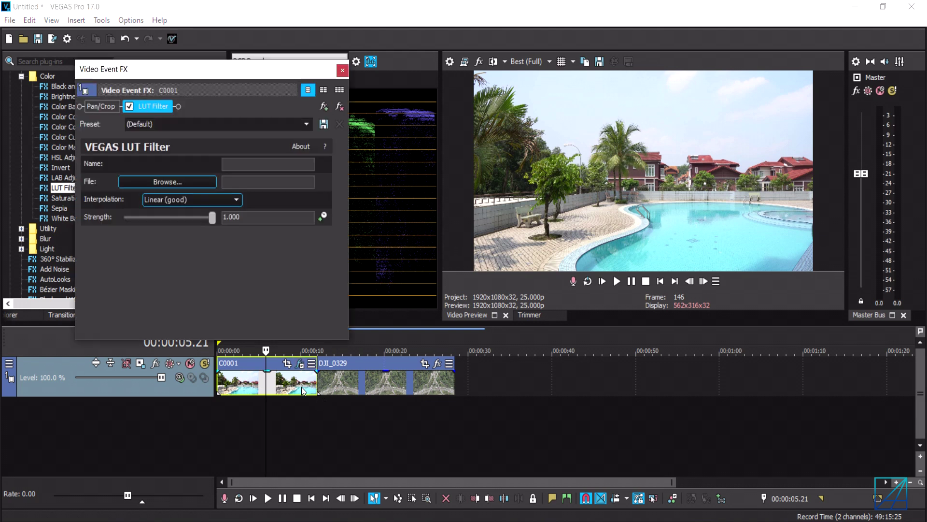
drag(208, 87, 199, 112)
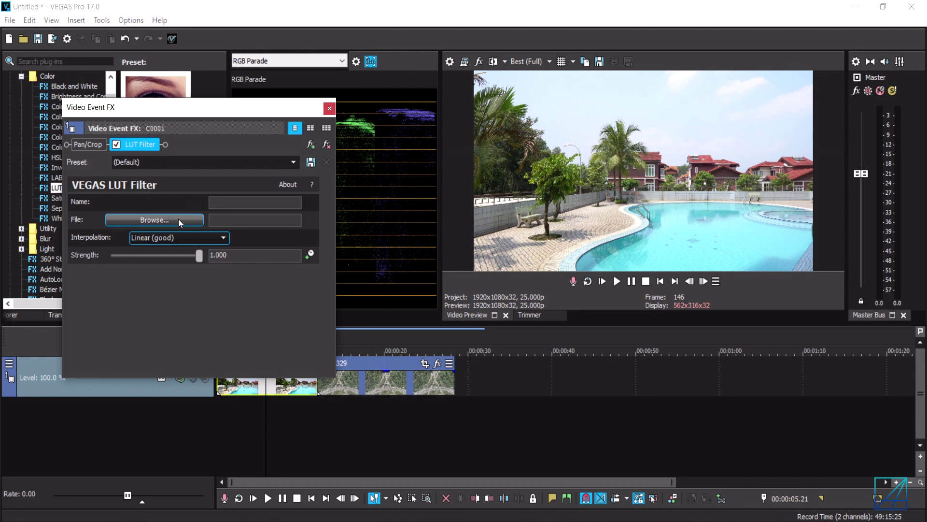
click(154, 220)
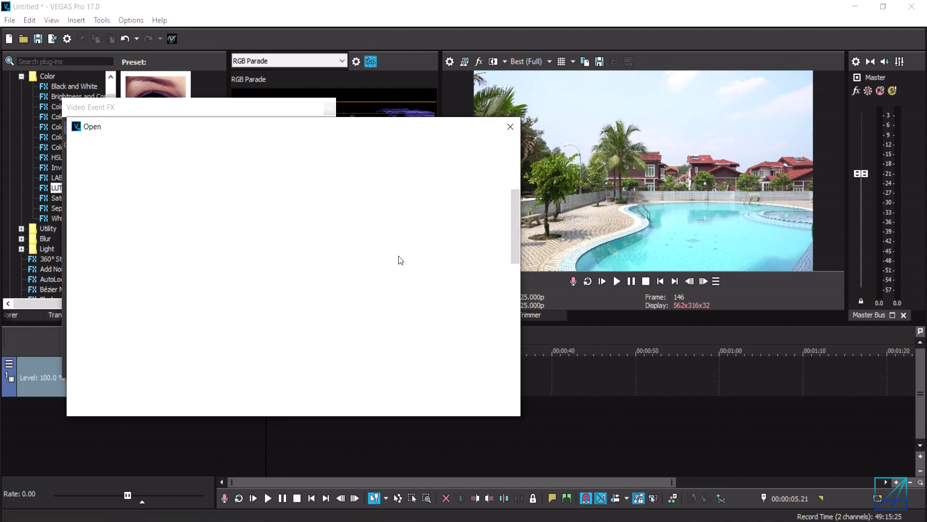
drag(515, 234, 512, 319)
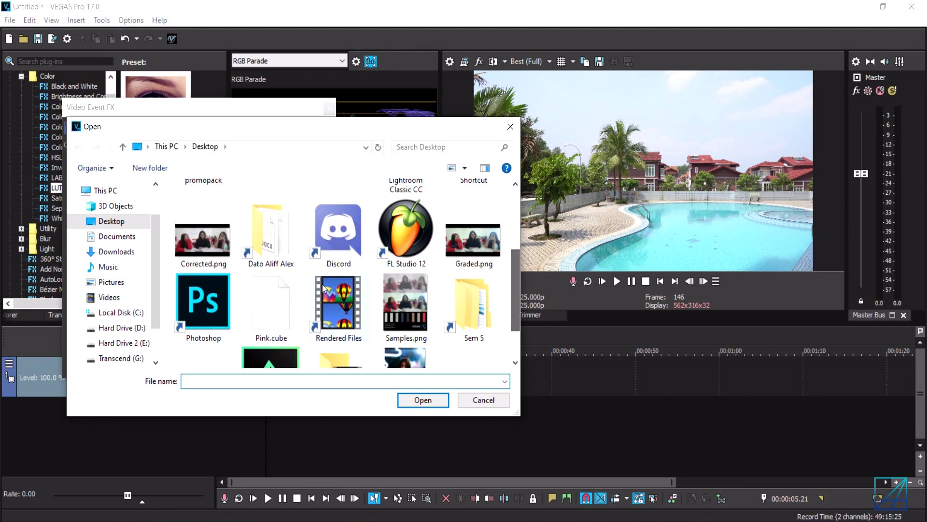
click(271, 308)
click(420, 397)
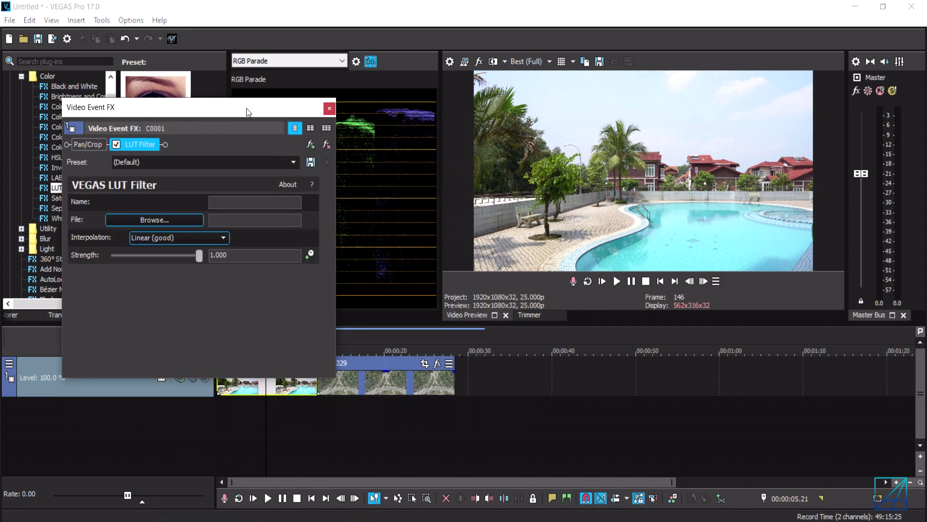
Enlarge the video preview to check the pink palms, then close the effect window
drag(188, 107, 174, 79)
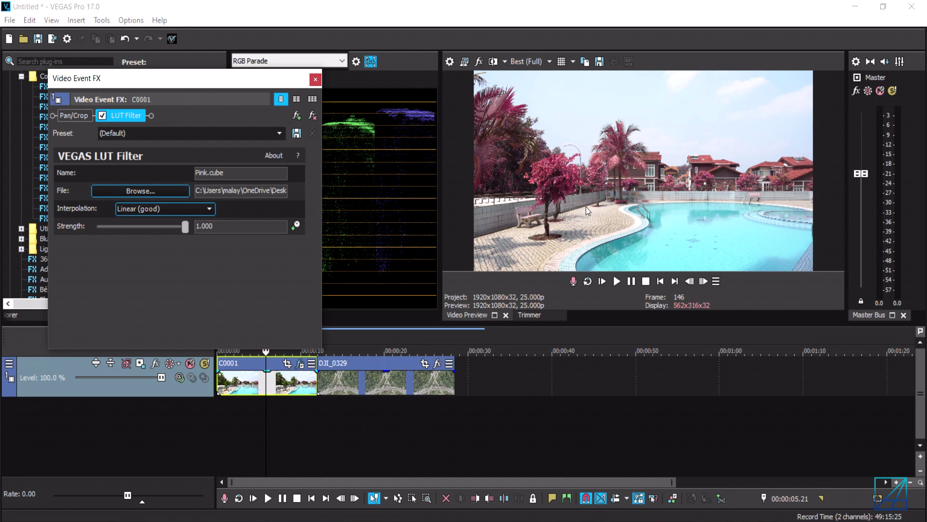
mouse_move(530, 314)
drag(529, 328, 529, 360)
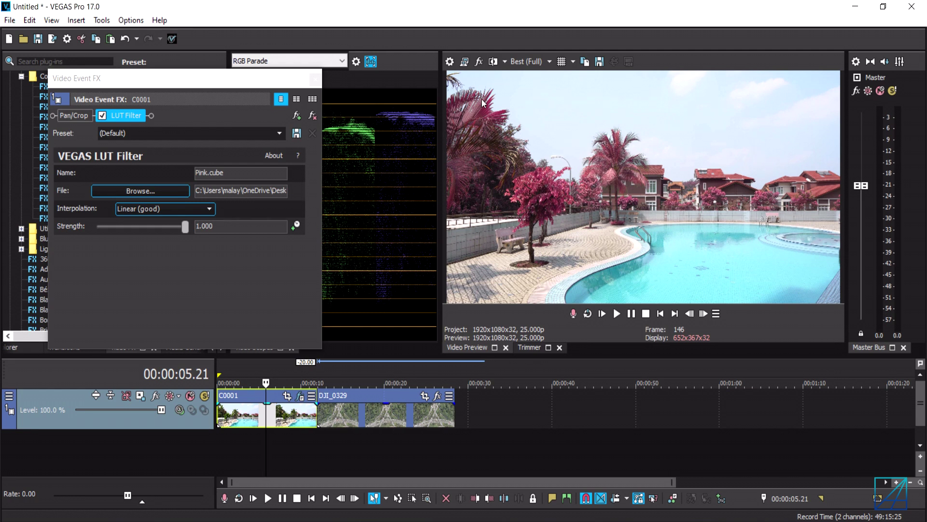
click(317, 80)
Select clip DJI_0329 and find 3D LUT CREATOR OFX under All in Video FX
click(343, 412)
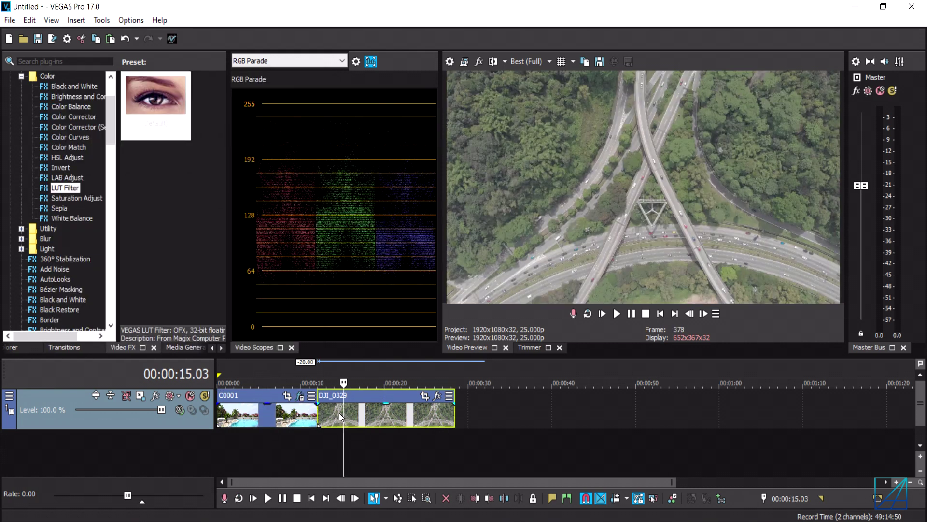
click(19, 77)
scroll(47, 131, up, 3)
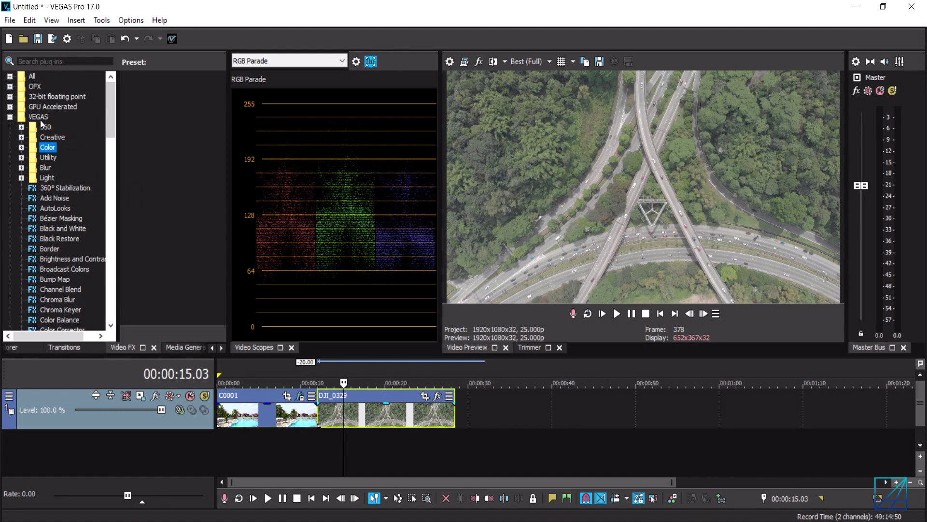
click(10, 117)
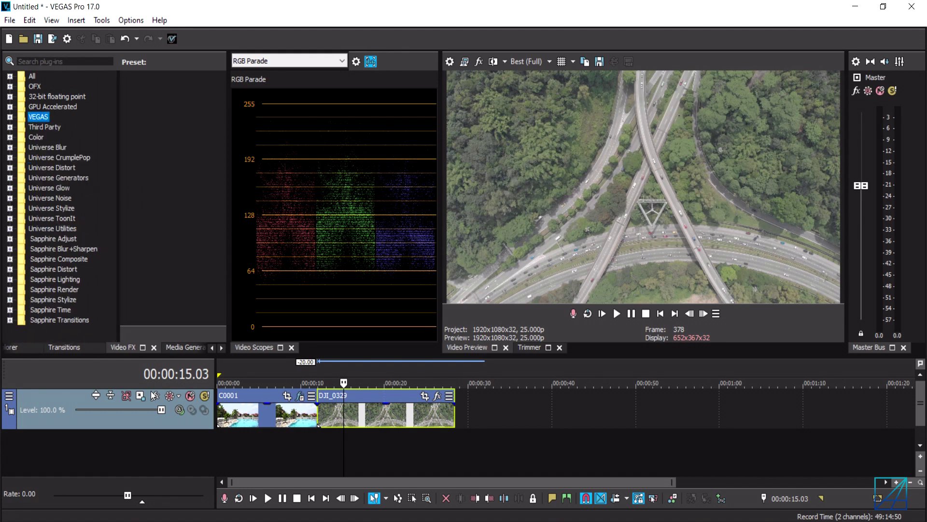
click(10, 76)
click(61, 96)
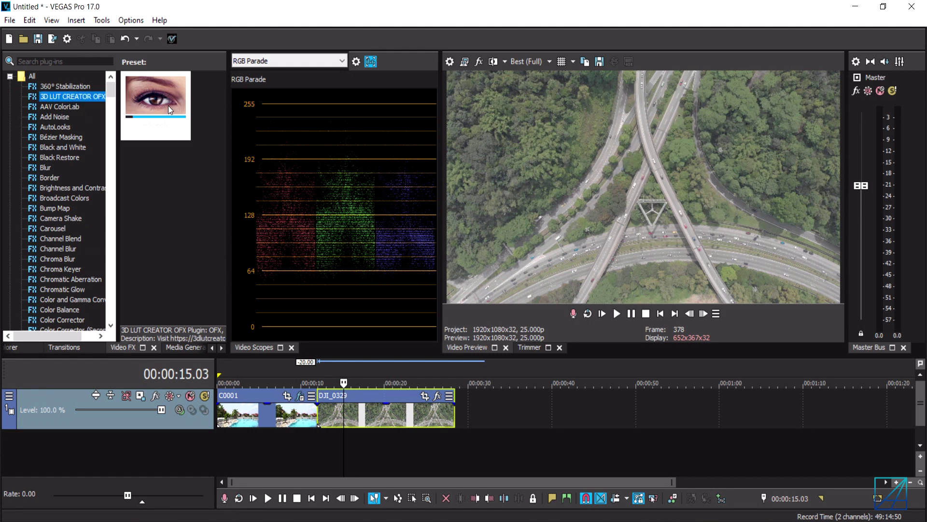
Drop the 3D LUT CREATOR OFX default preset onto DJI_0329 and launch 3D LUT Creator
click(156, 101)
drag(156, 102, 374, 416)
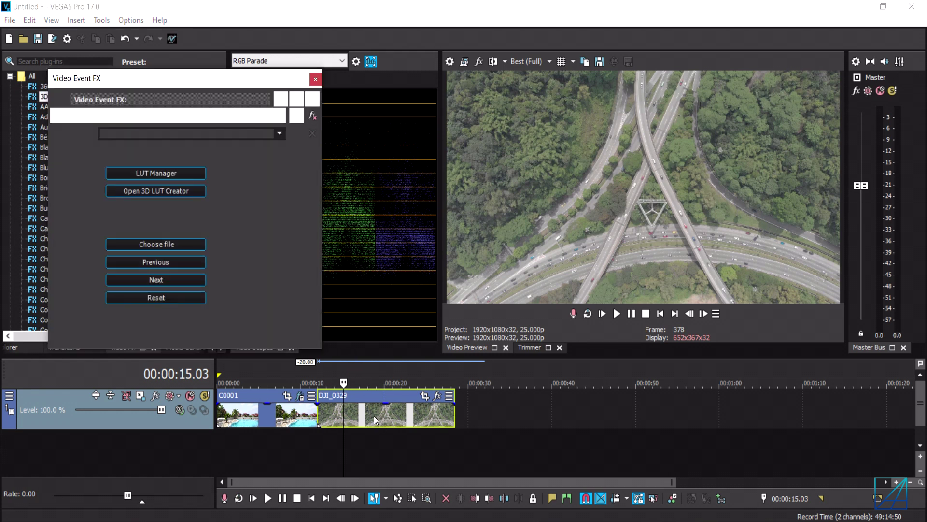
click(144, 193)
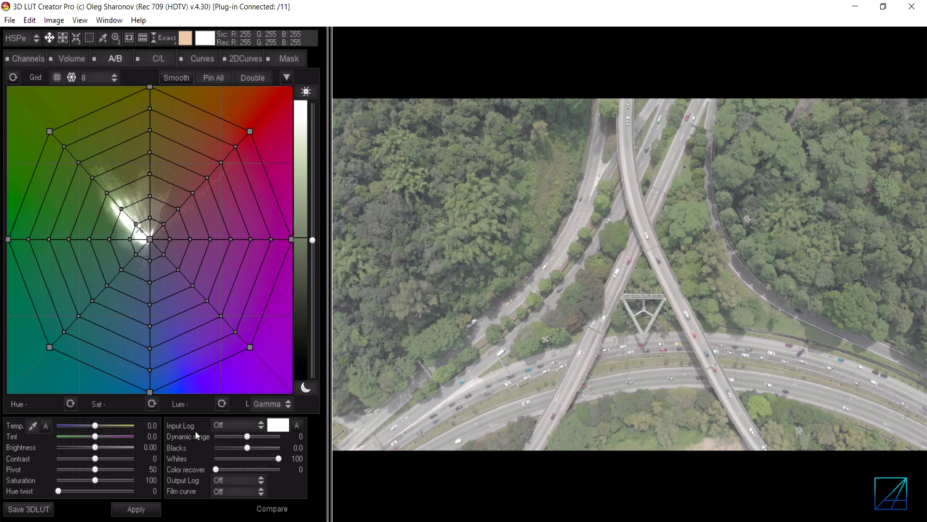
Choose Cinestyle from the Input Log list below the A/B panel
click(227, 427)
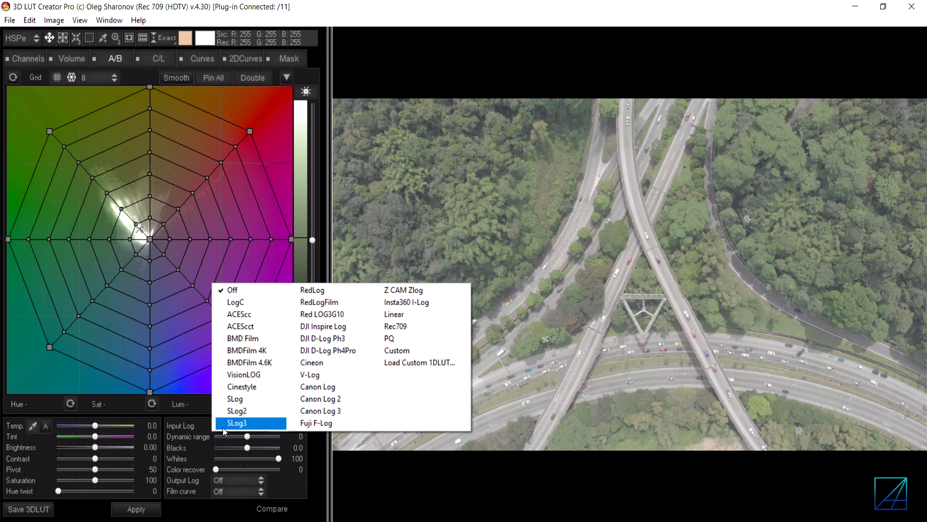
click(254, 388)
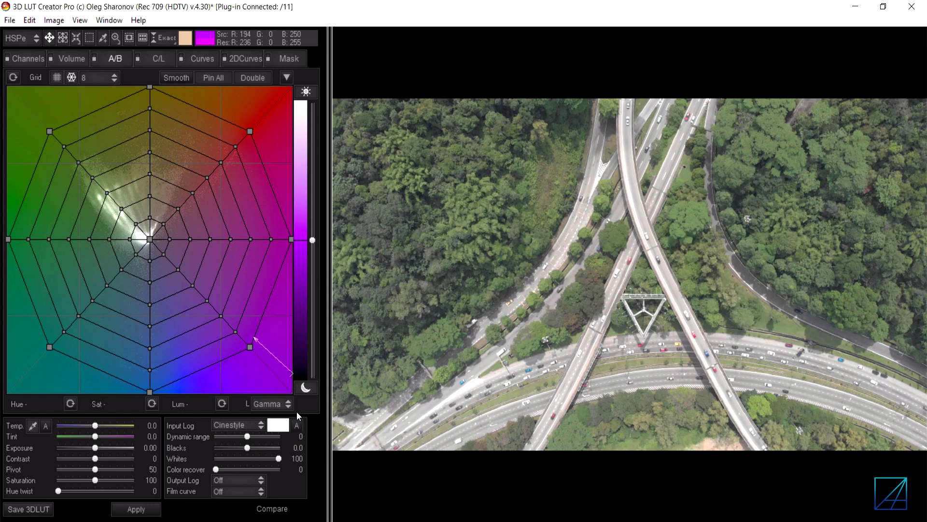
Set the A/B colour grid to 20 divisions and drag the foliage green nodes inward
click(101, 77)
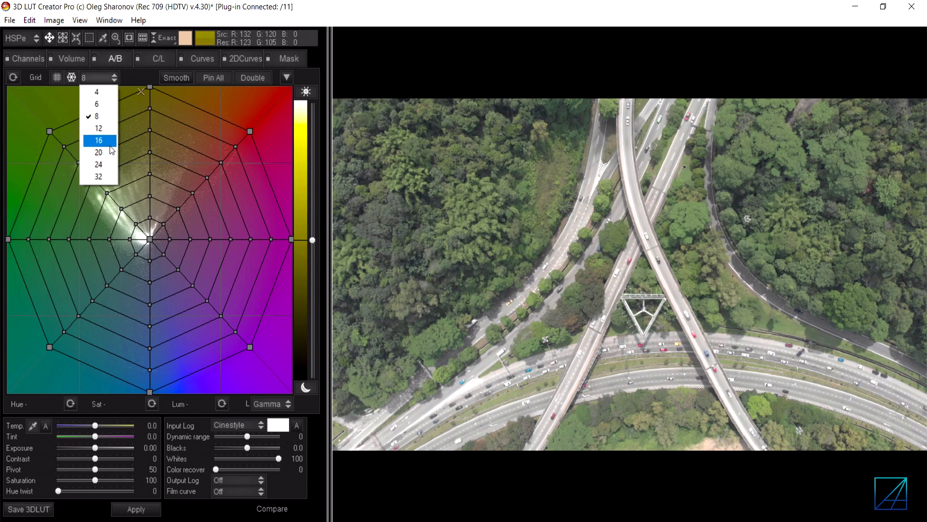
click(109, 148)
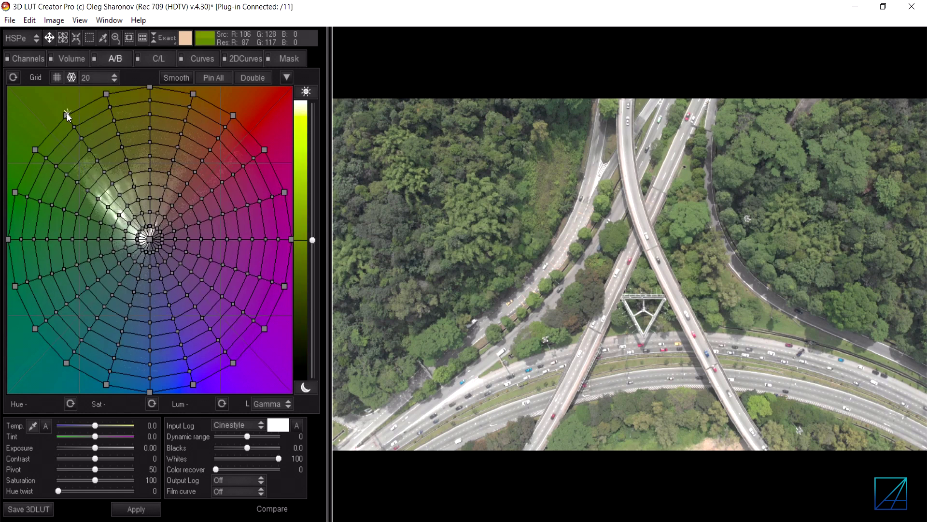
drag(67, 114, 77, 166)
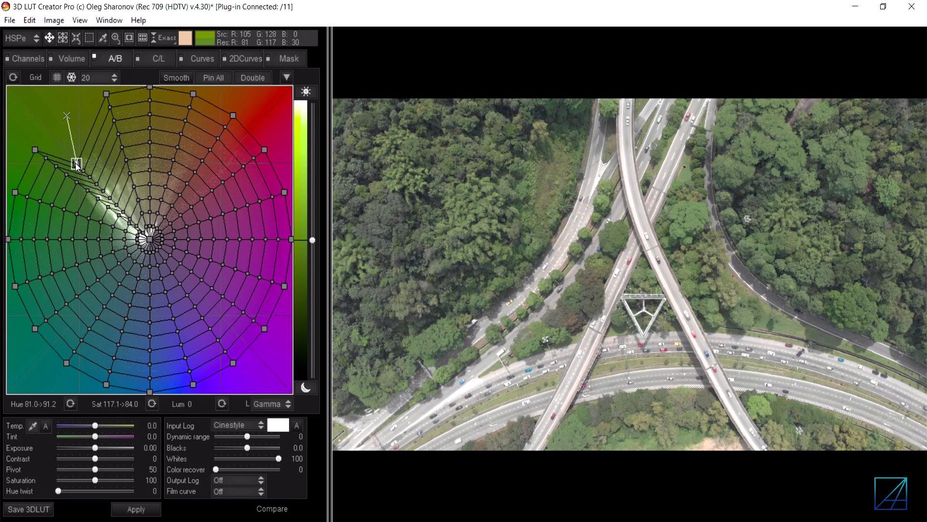
mouse_move(35, 149)
mouse_down()
mouse_move(118, 205)
mouse_move(83, 157)
mouse_up()
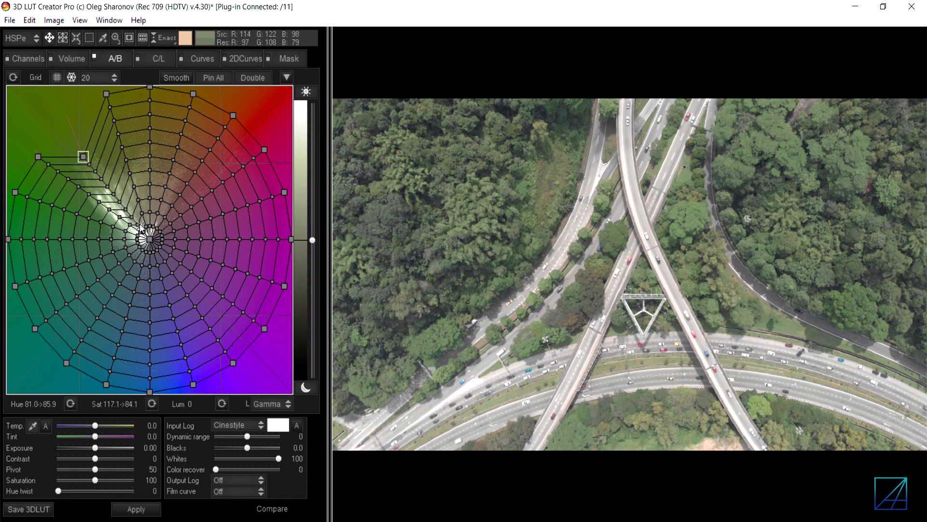
mouse_move(83, 157)
mouse_down()
mouse_move(45, 122)
mouse_move(95, 167)
mouse_move(38, 173)
mouse_move(22, 211)
mouse_move(32, 213)
mouse_up()
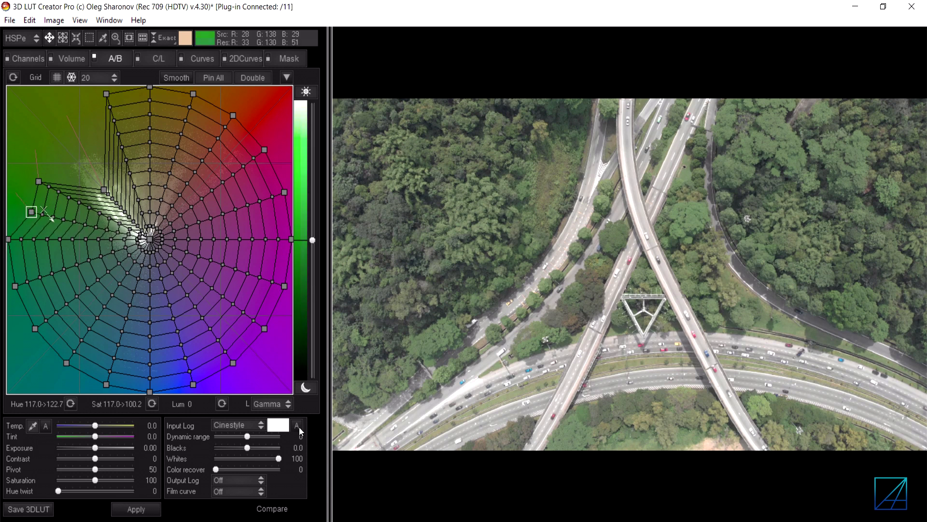
Darken the blacks, shift outer greens toward pure green, and raise the contrast
drag(247, 448, 242, 448)
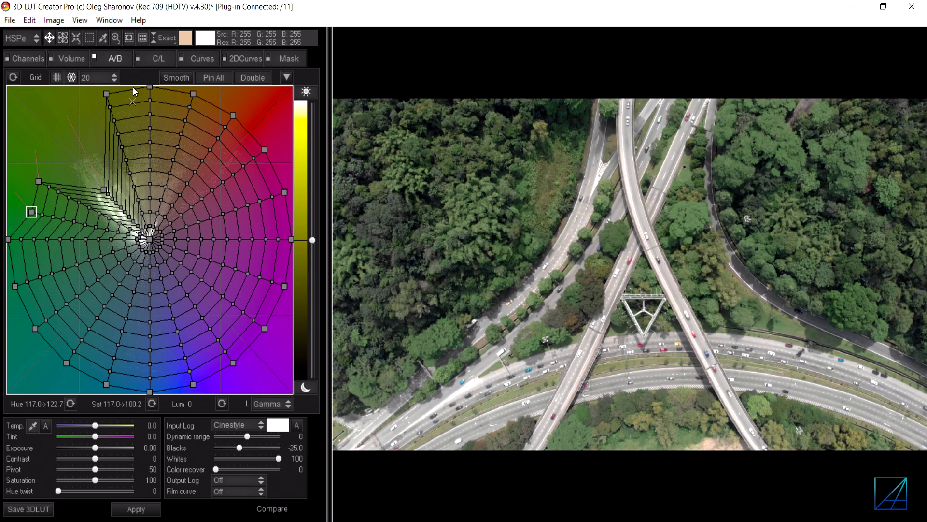
drag(39, 181, 43, 191)
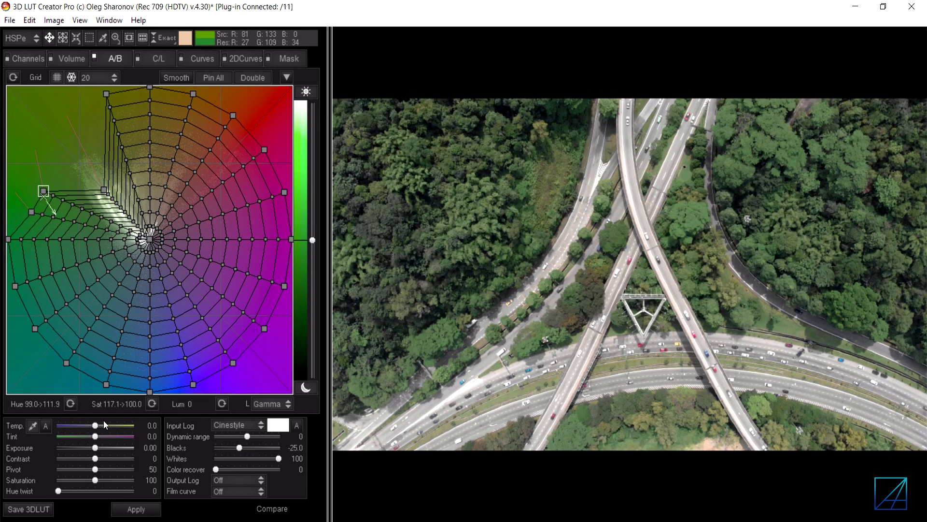
drag(95, 458, 108, 470)
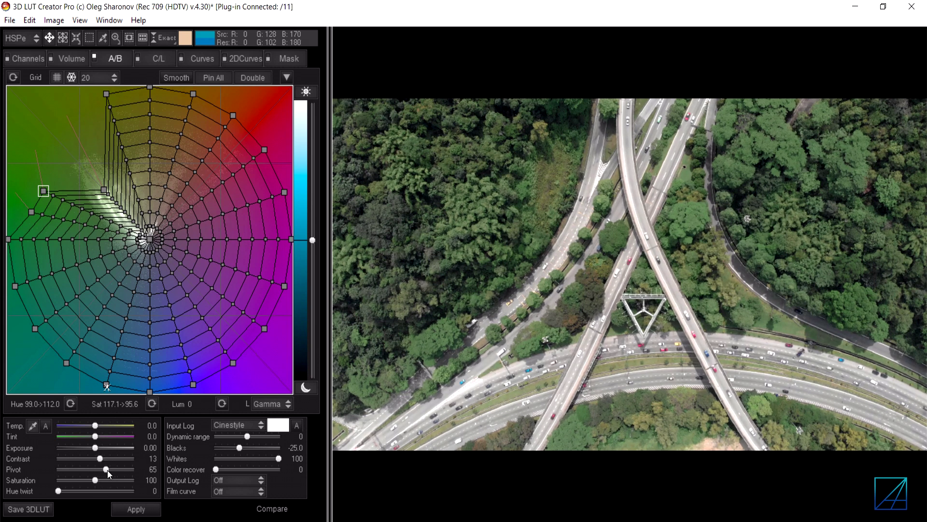
click(156, 59)
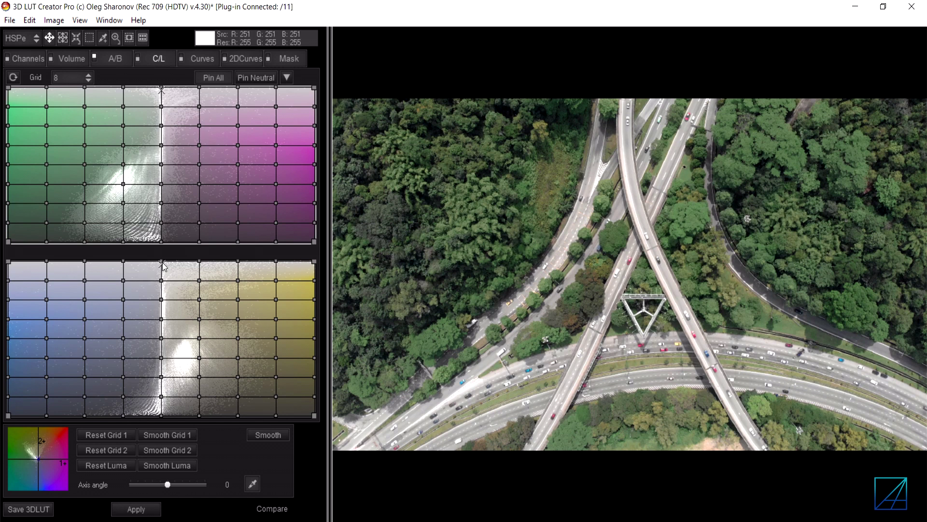
Bend the top and lift the bottom of the blue–yellow lightness grid
mouse_move(161, 262)
mouse_down()
mouse_move(150, 262)
mouse_move(199, 262)
mouse_up()
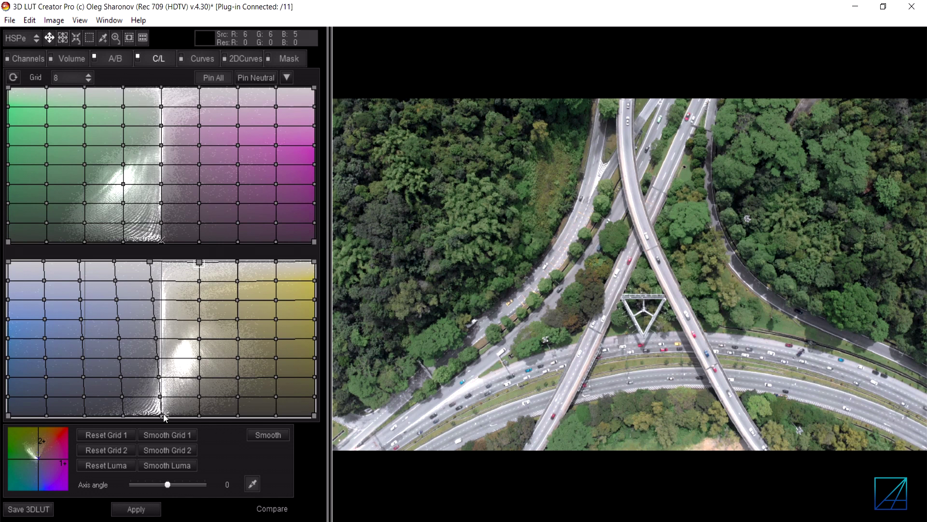
mouse_move(163, 416)
mouse_down()
mouse_move(161, 402)
mouse_move(161, 416)
mouse_up()
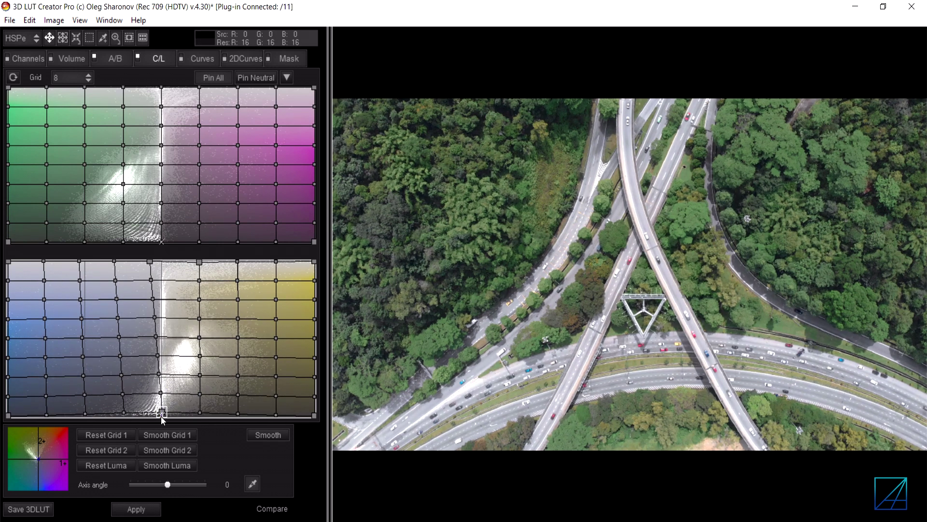
click(202, 58)
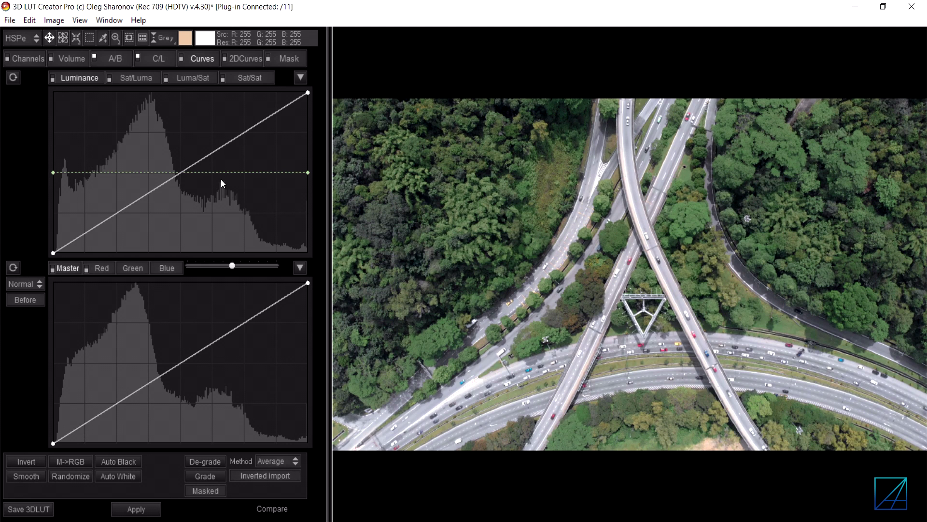
Add a slightly lifted shadow point and a brightening highlight point to the Luminance curve
click(119, 214)
drag(120, 214, 123, 210)
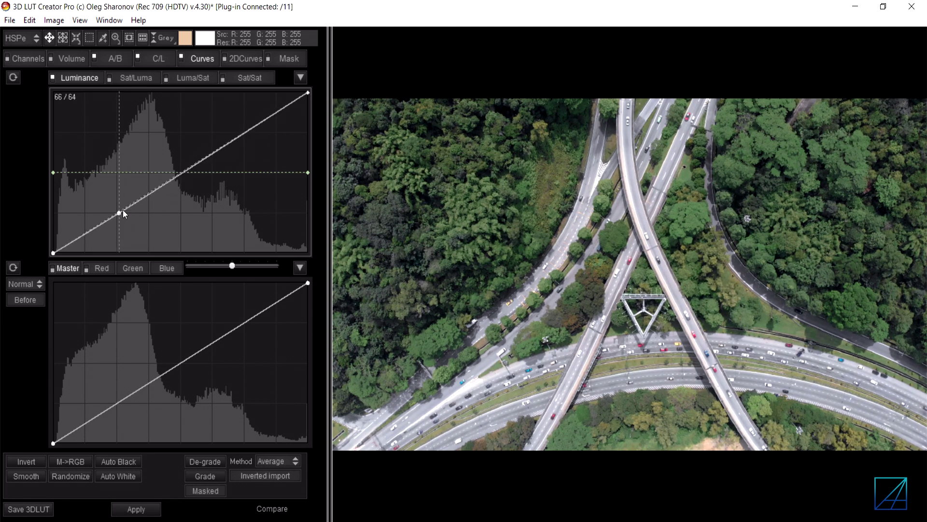
click(251, 127)
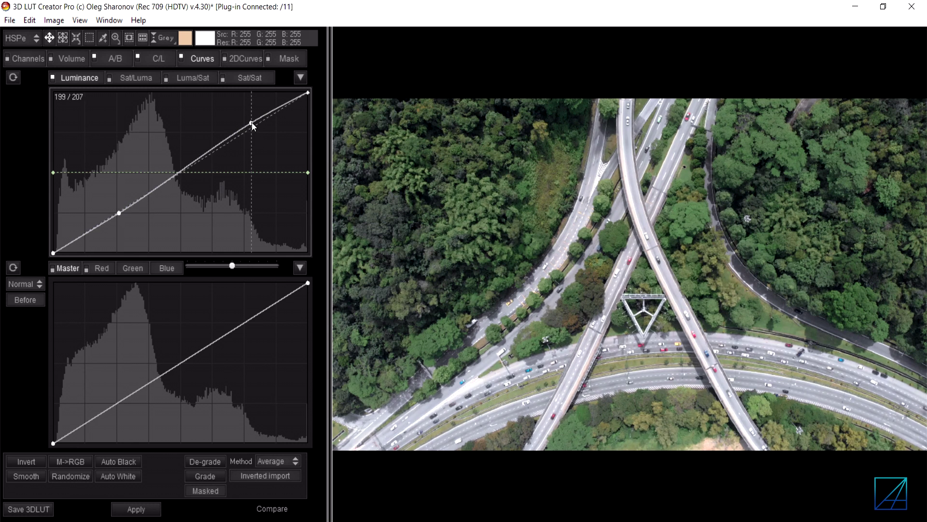
Pull the Red curve down in the shadows, pinning its highlights, and apply the grade to VEGAS
click(102, 268)
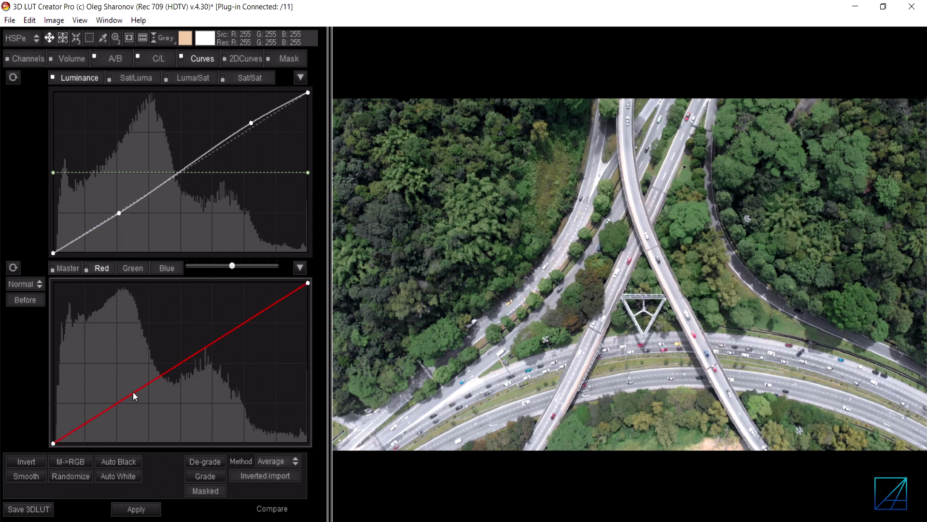
drag(155, 379, 130, 403)
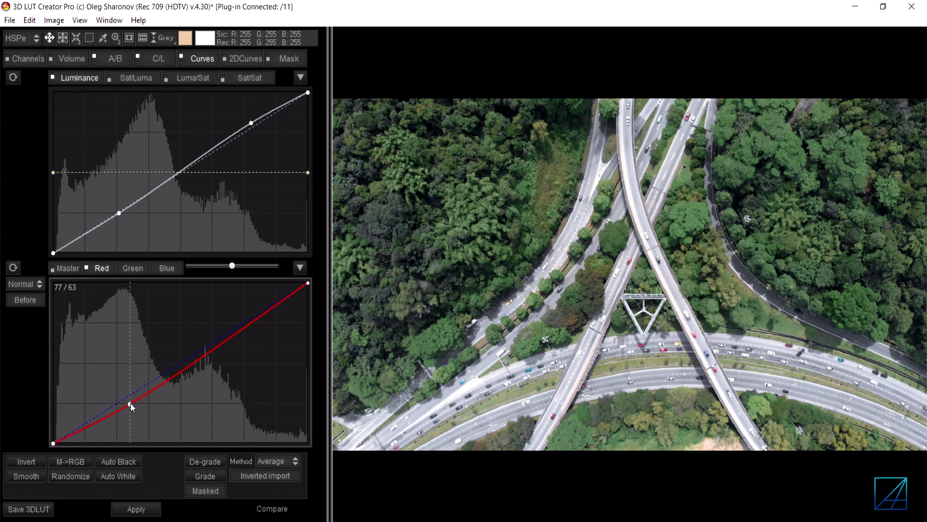
drag(240, 329, 241, 323)
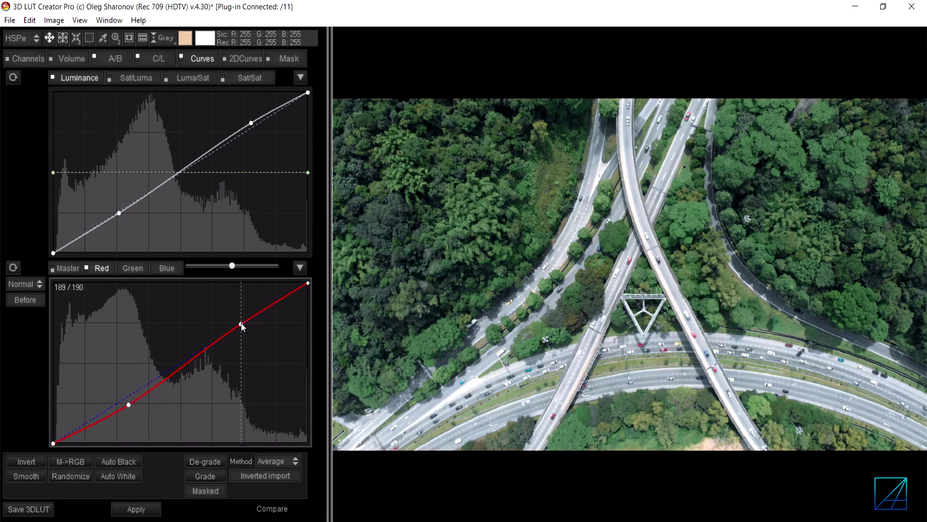
click(117, 59)
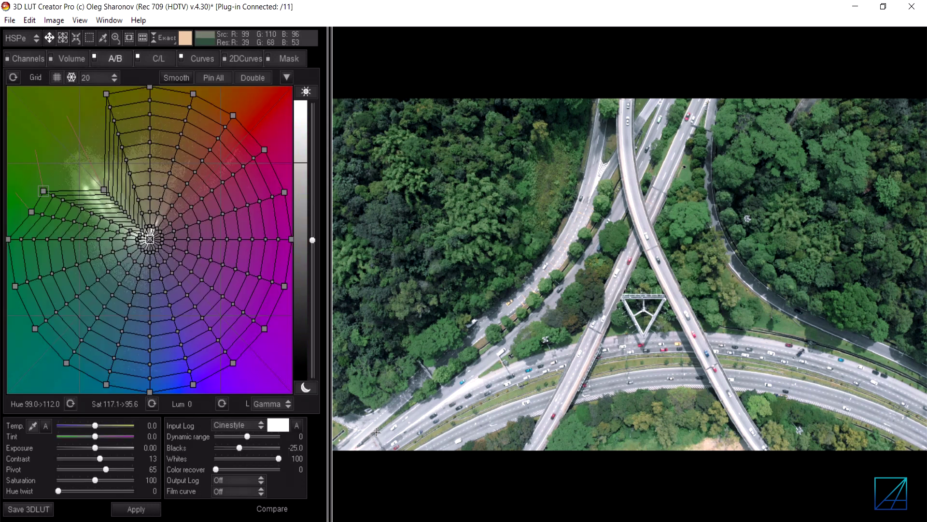
click(137, 509)
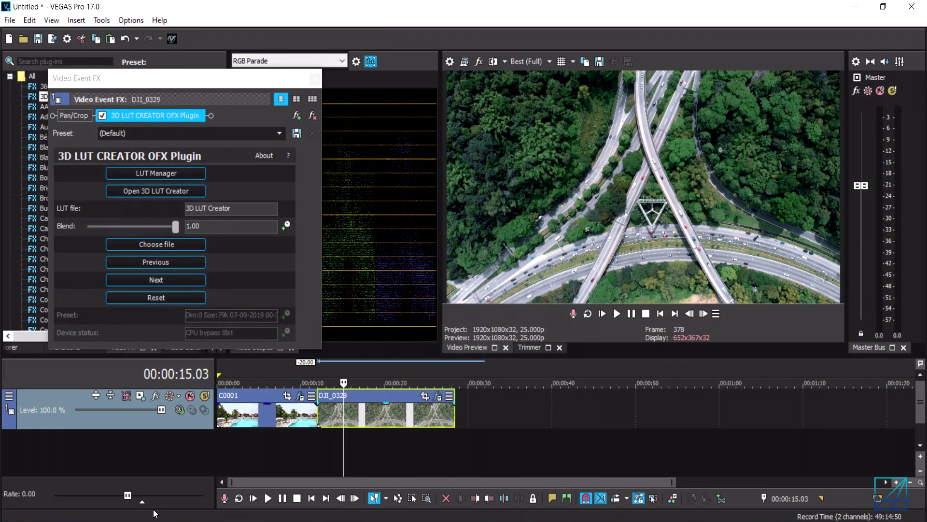
Check the DJI_0329 clip at several moments, close Video Event FX, and stop near 17 seconds
click(420, 425)
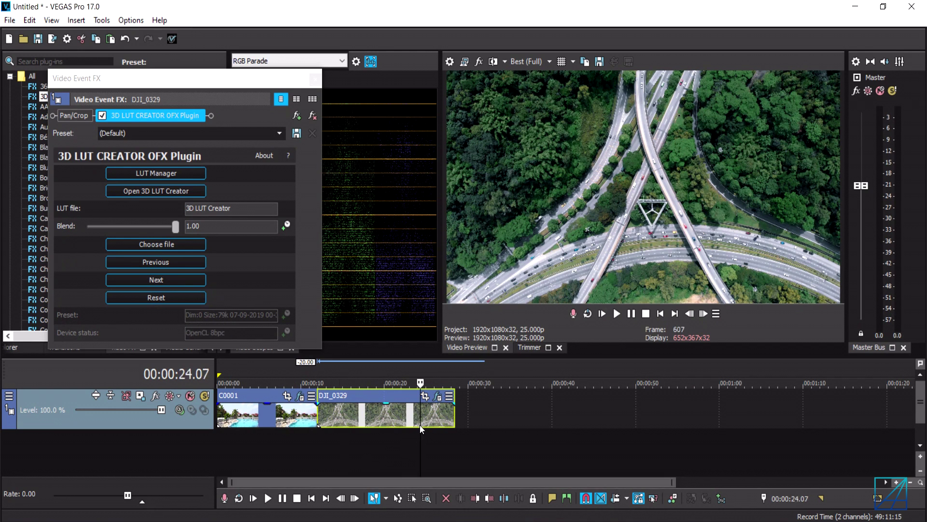
click(373, 418)
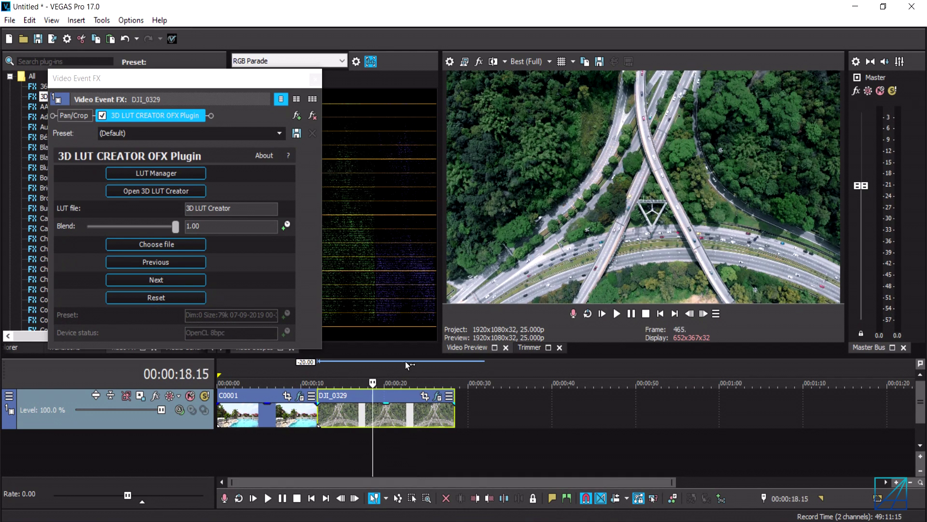
click(310, 80)
click(365, 418)
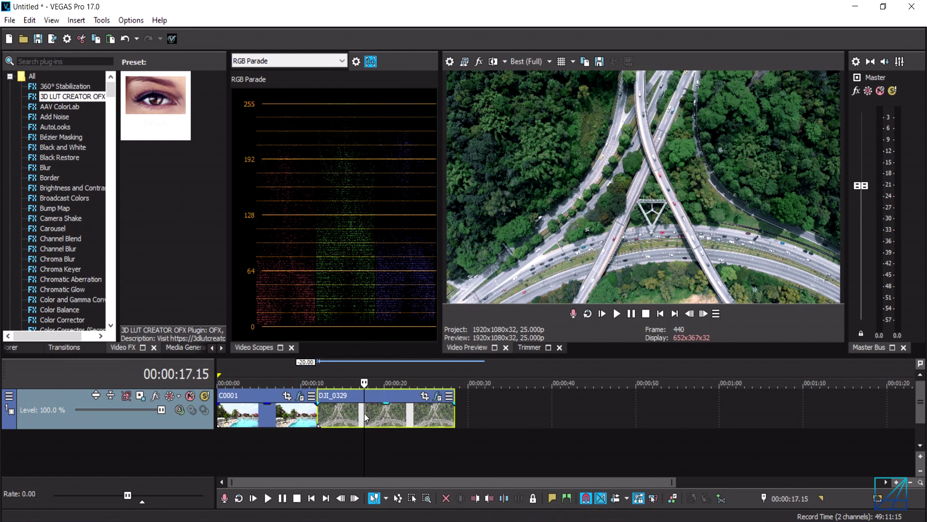